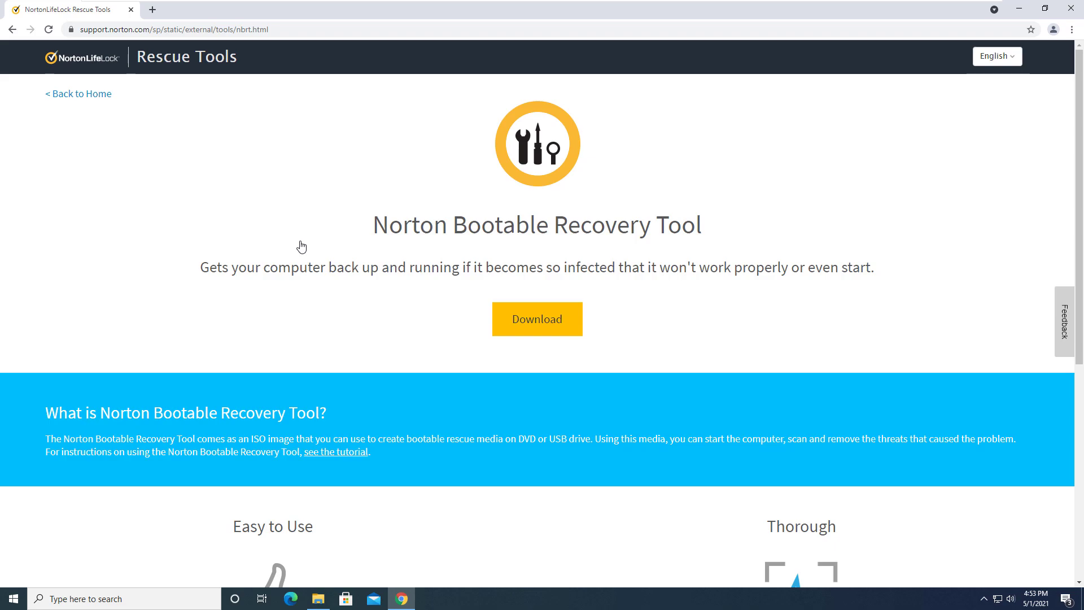
# - Open the Malware folder, browse its sample files, and check Windows Security from the tray
pyautogui.click(319, 602)
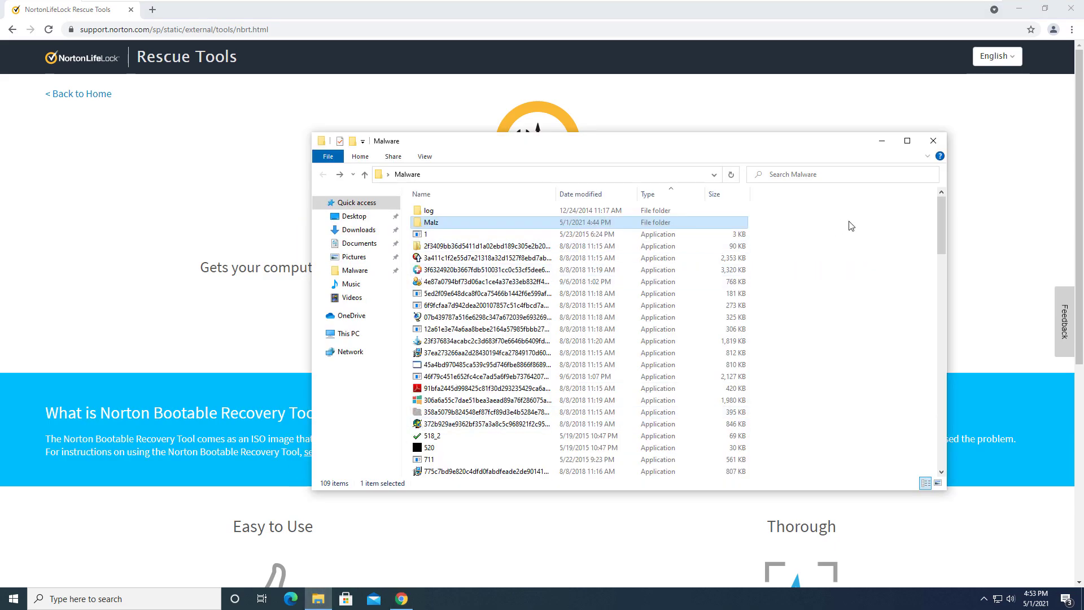
pyautogui.moveTo(942, 224)
pyautogui.mouseDown()
pyautogui.moveTo(936, 384)
pyautogui.moveTo(920, 227)
pyautogui.moveTo(940, 220)
pyautogui.mouseUp()
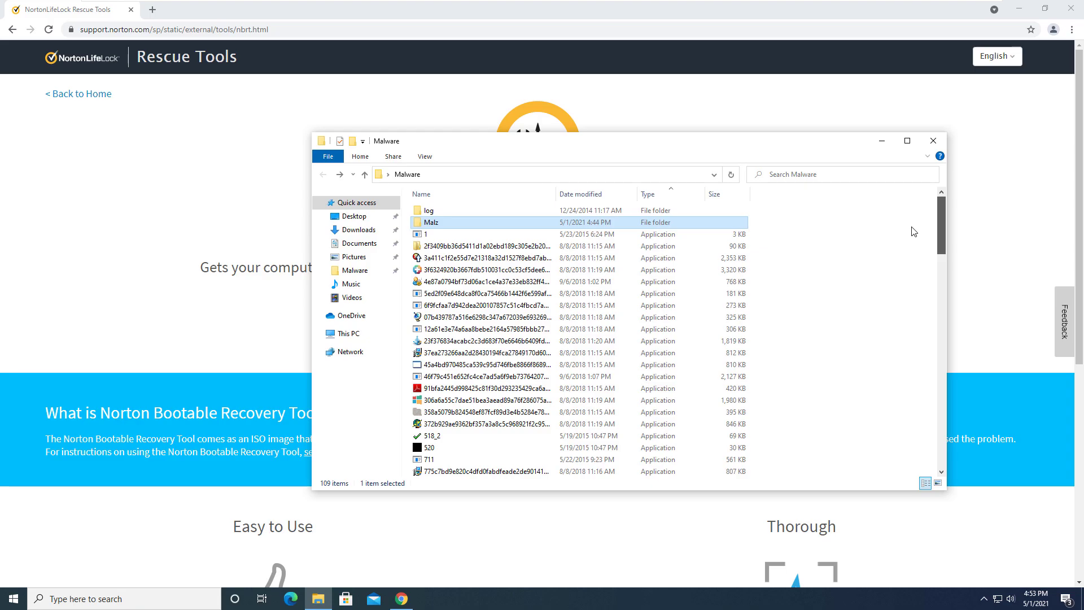
pyautogui.click(985, 600)
pyautogui.click(1006, 554)
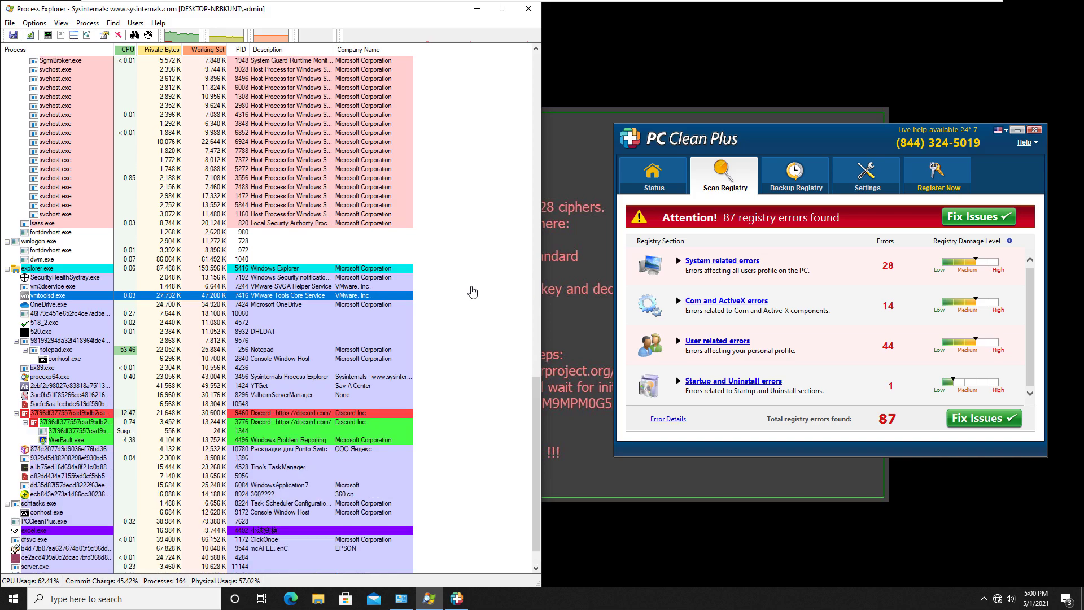
# - Review Process Explorer's process tree and try launching Task Manager three times, seeing it killed
pyautogui.scroll(20, 392, 551)
pyautogui.scroll(-17, 392, 506)
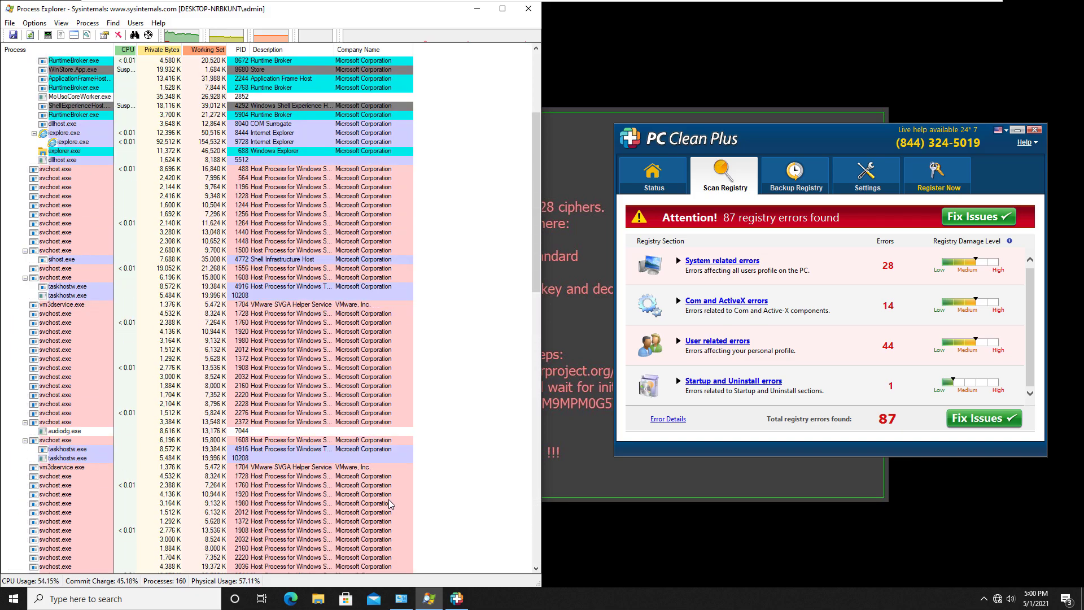
pyautogui.scroll(-5, 389, 501)
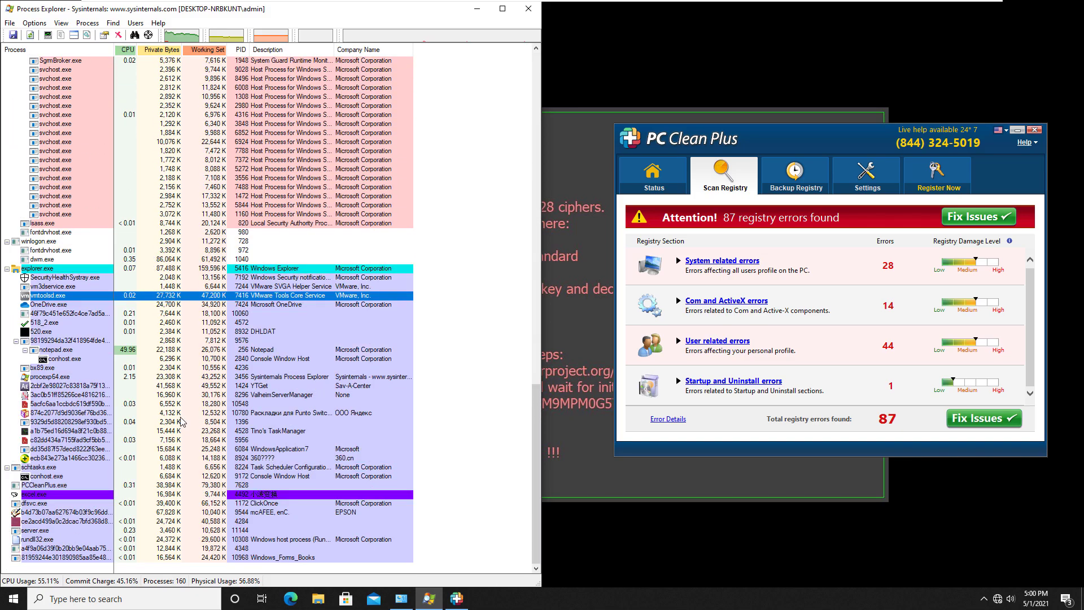
pyautogui.rightClick(521, 598)
pyautogui.click(552, 545)
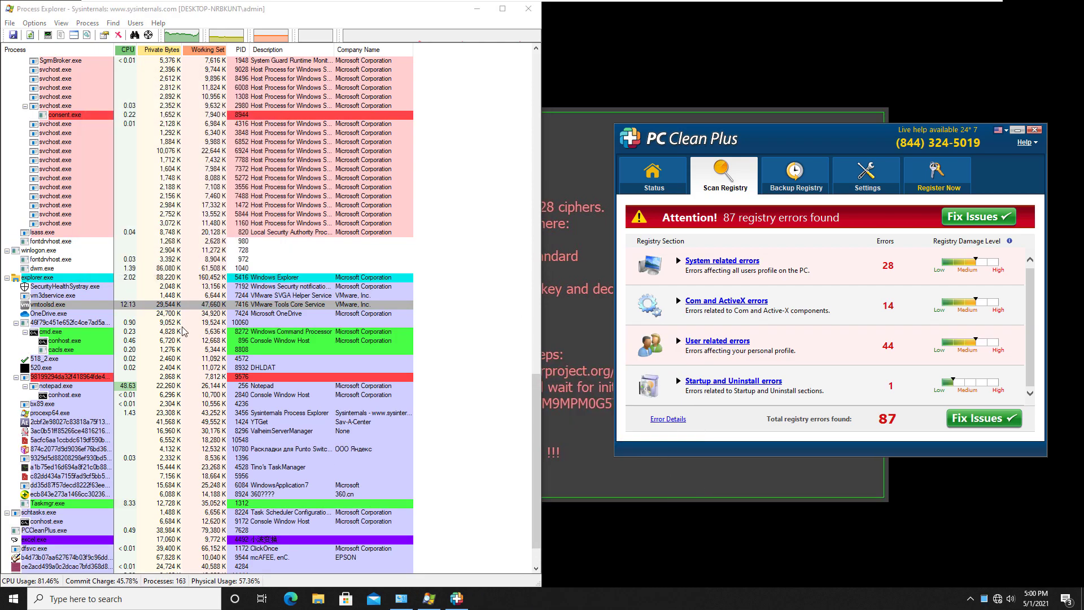
pyautogui.rightClick(520, 597)
pyautogui.click(557, 547)
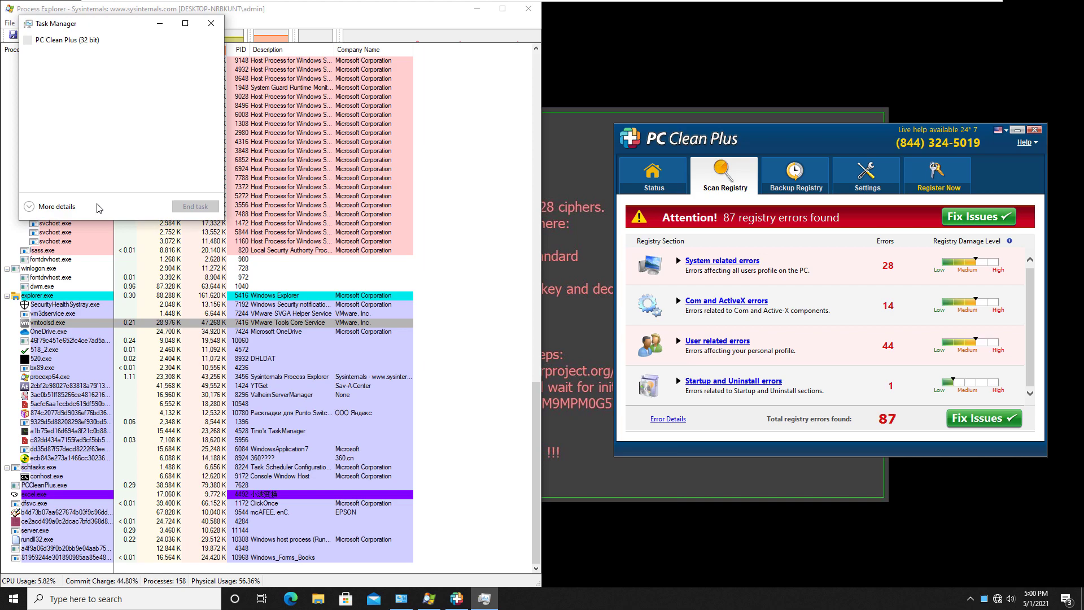
pyautogui.rightClick(621, 596)
pyautogui.click(627, 546)
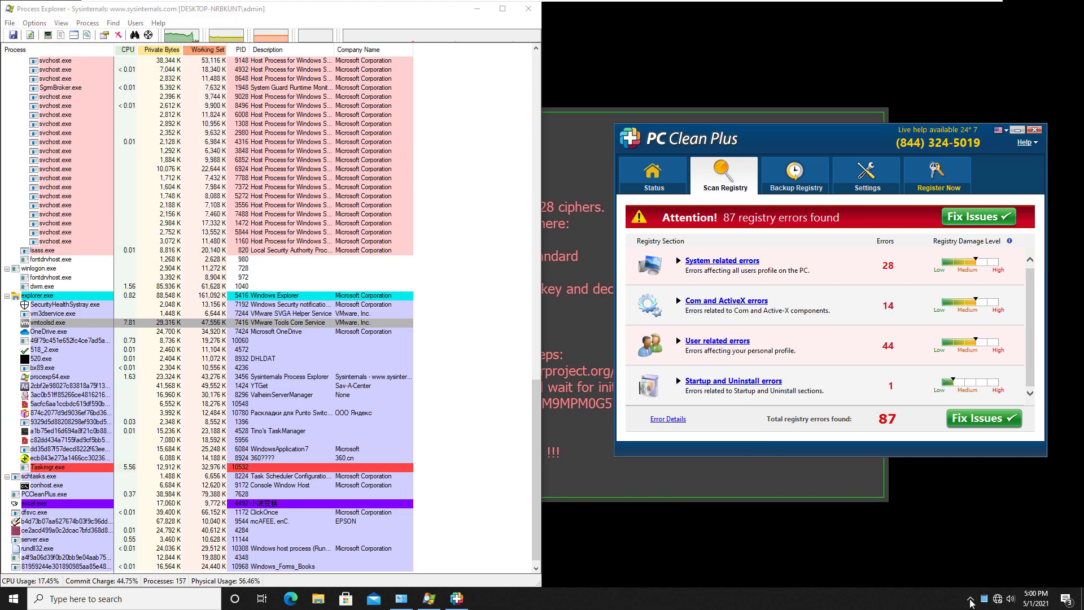
# - Move the PC Clean Plus window slightly left and minimize Process Explorer
pyautogui.click(970, 599)
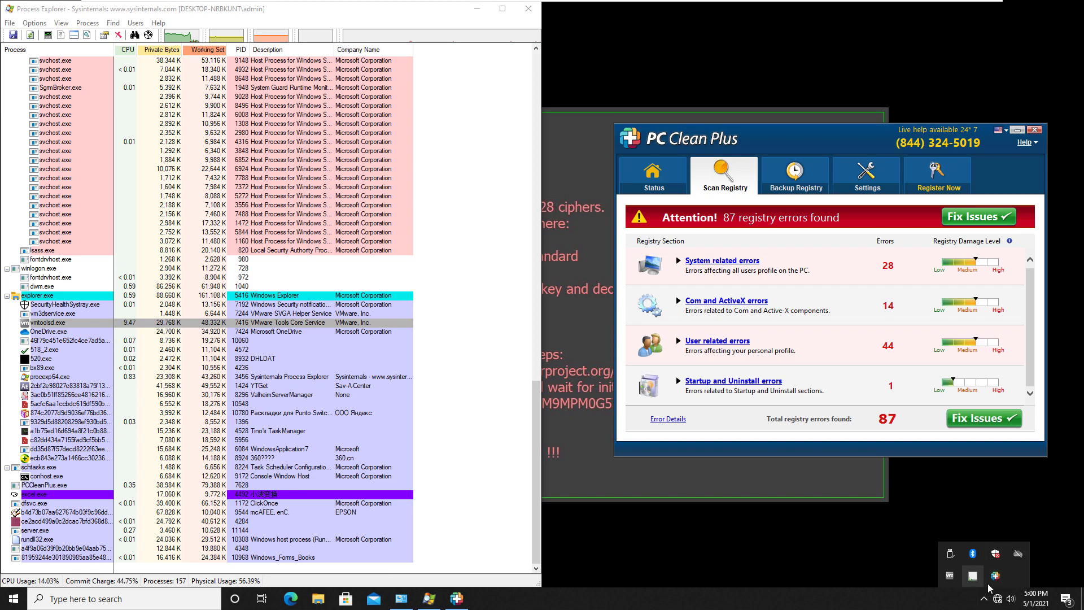
pyautogui.click(180, 20)
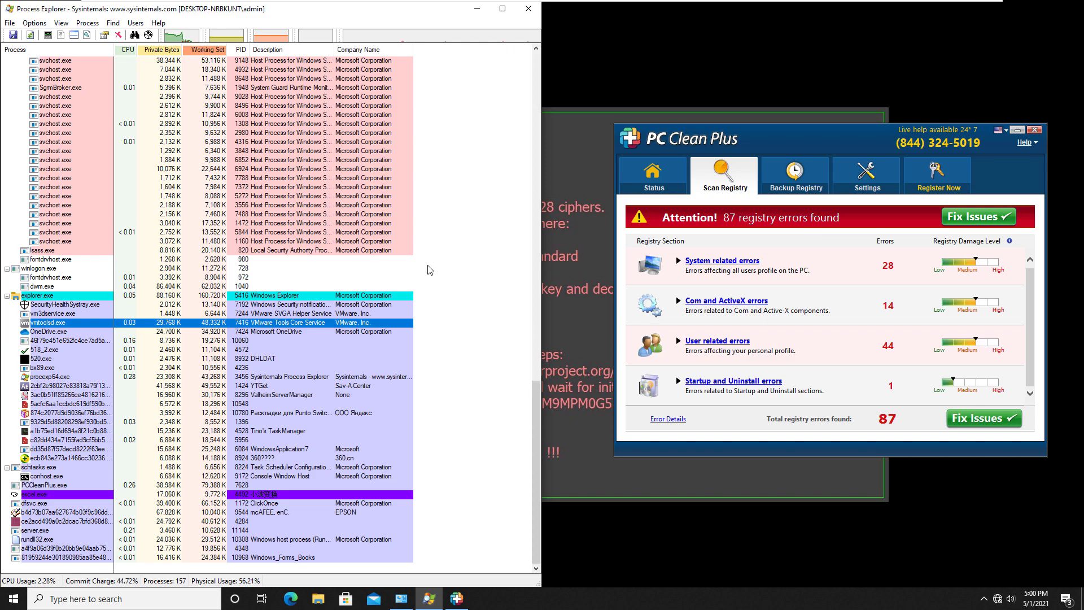
pyautogui.moveTo(694, 150); pyautogui.dragTo(632, 154)
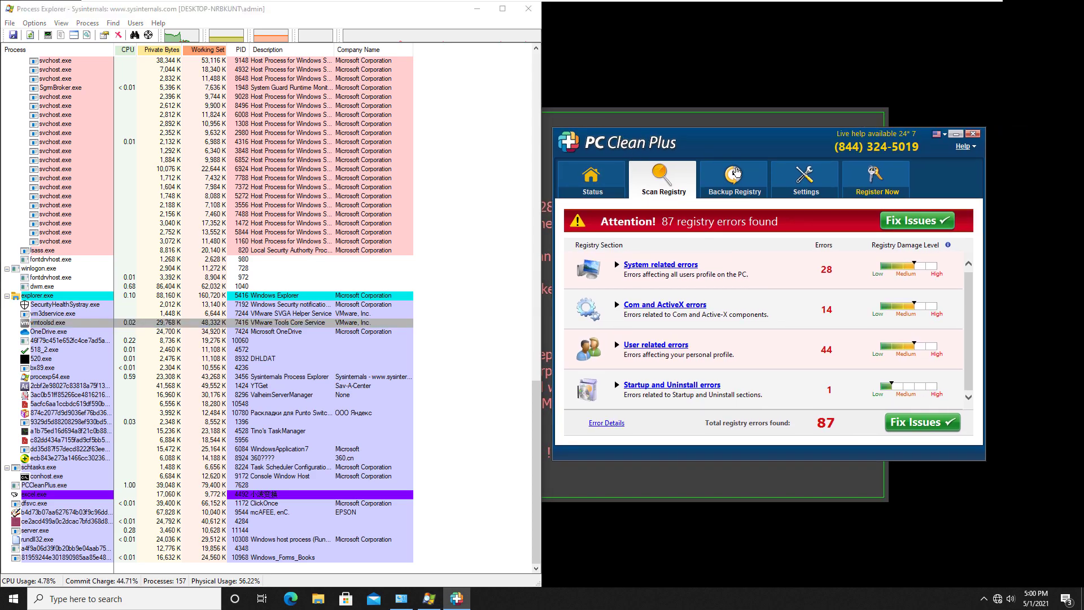
pyautogui.click(478, 8)
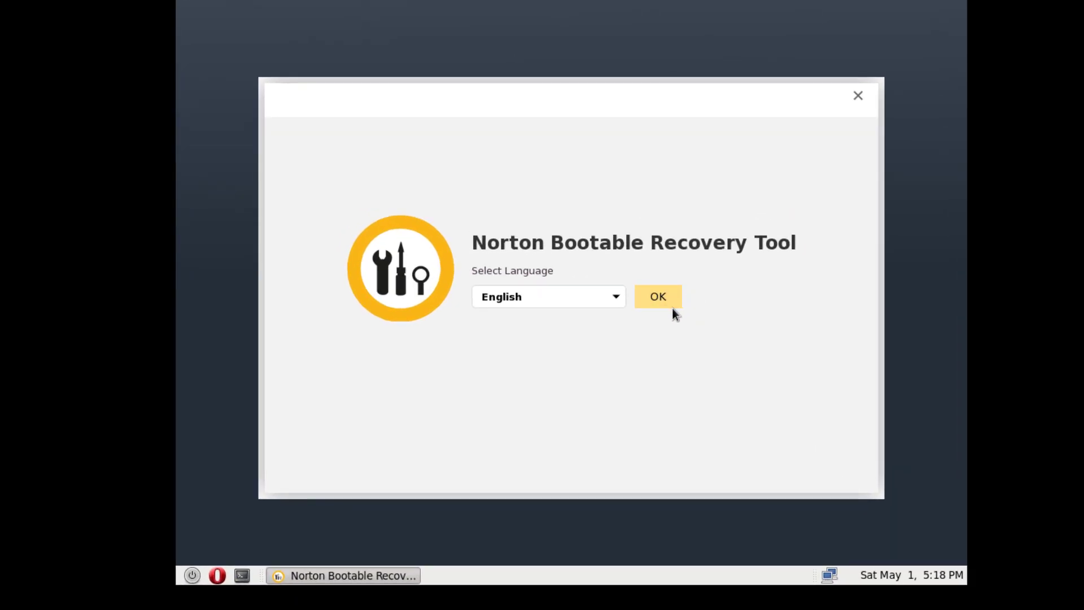
# - Keep English, accept the Norton license, and run a full scan that finds 145 risks
pyautogui.click(659, 311)
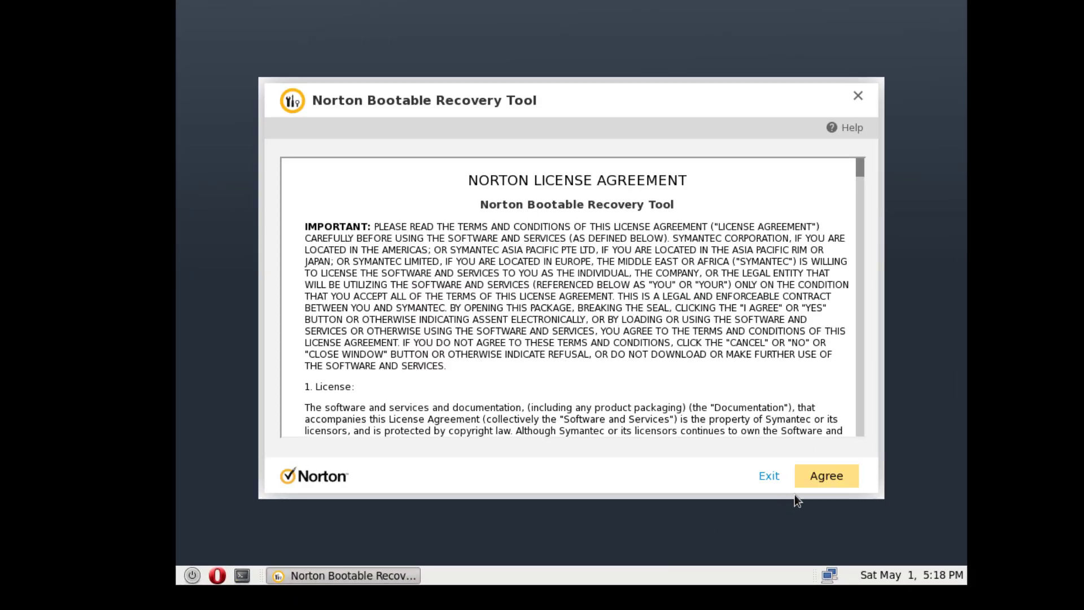
pyautogui.click(827, 478)
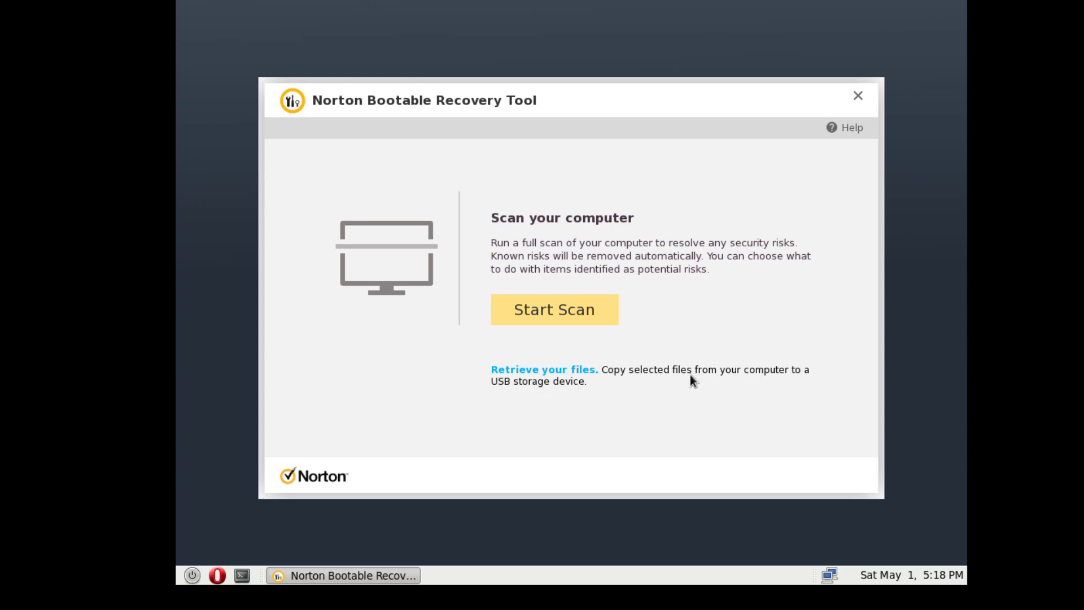
pyautogui.click(605, 320)
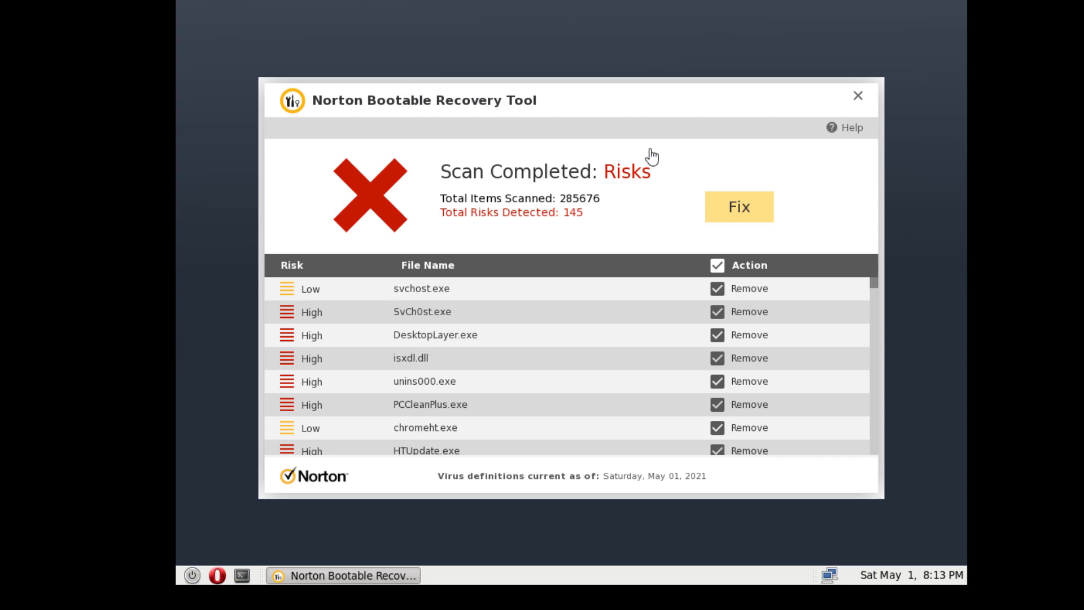
# - Fix all detected risks and confirm the permanent removal in the Remediation Attention dialog
pyautogui.click(743, 208)
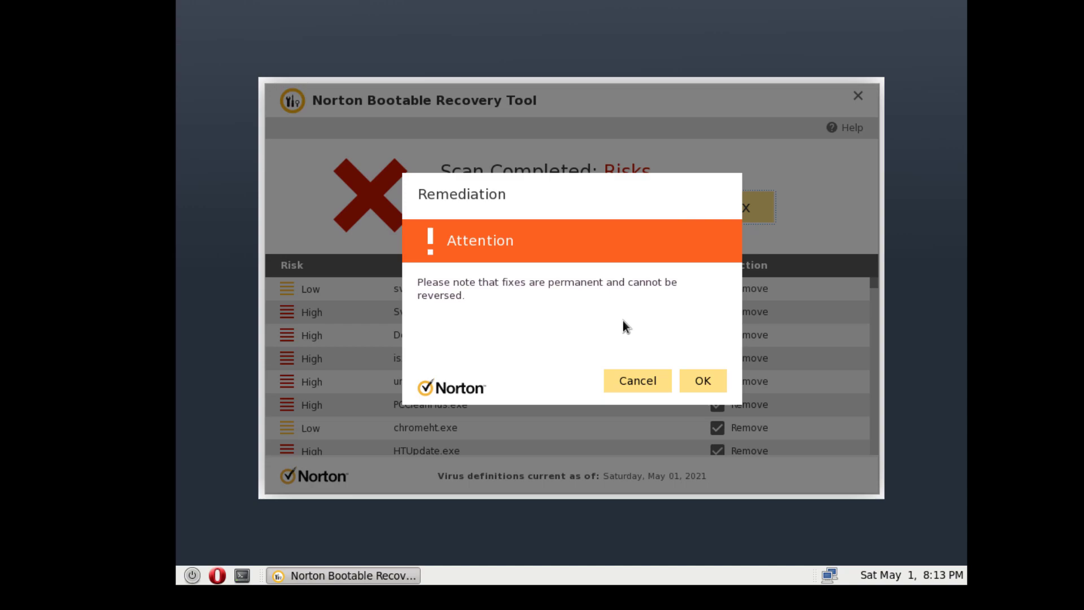
pyautogui.click(692, 385)
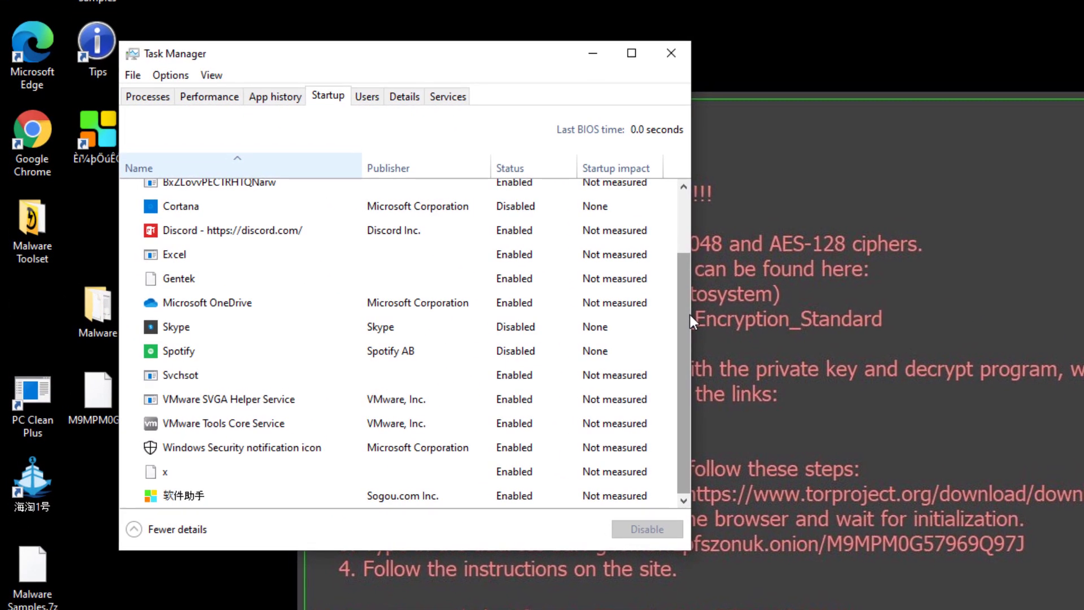
pyautogui.moveTo(446, 250); pyautogui.dragTo(445, 218)
pyautogui.moveTo(681, 259); pyautogui.dragTo(685, 241)
pyautogui.scroll(-2, 417, 497)
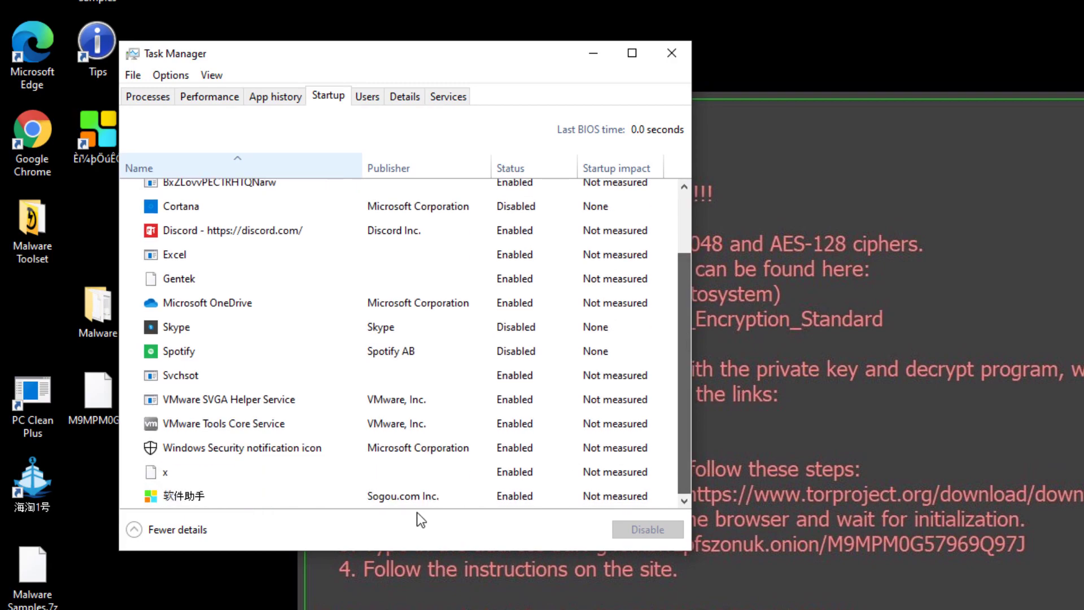
pyautogui.click(192, 496)
pyautogui.scroll(2, 220, 438)
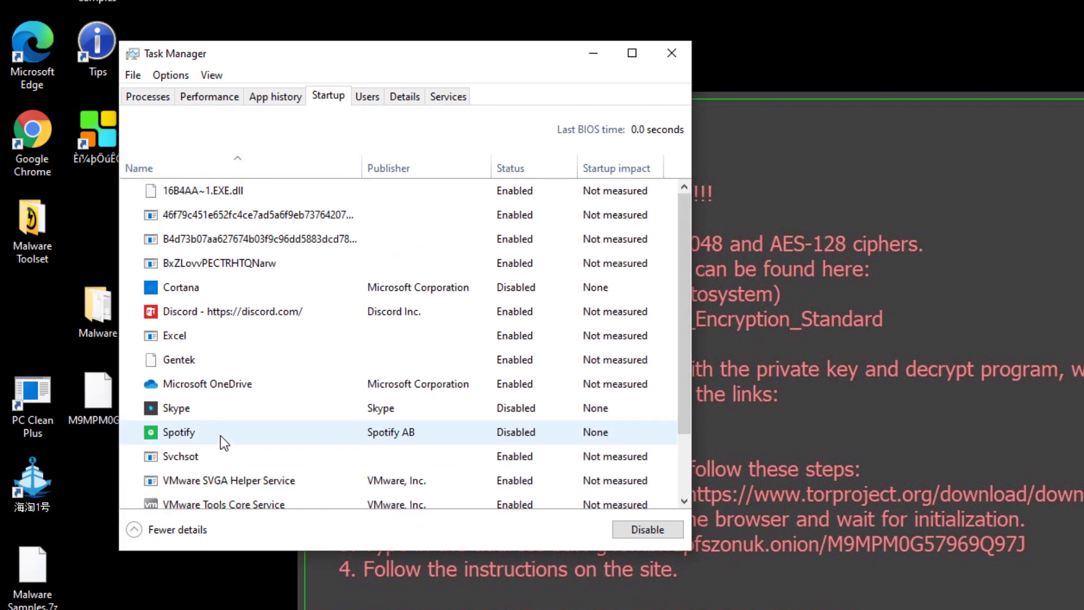
pyautogui.click(194, 240)
pyautogui.click(199, 264)
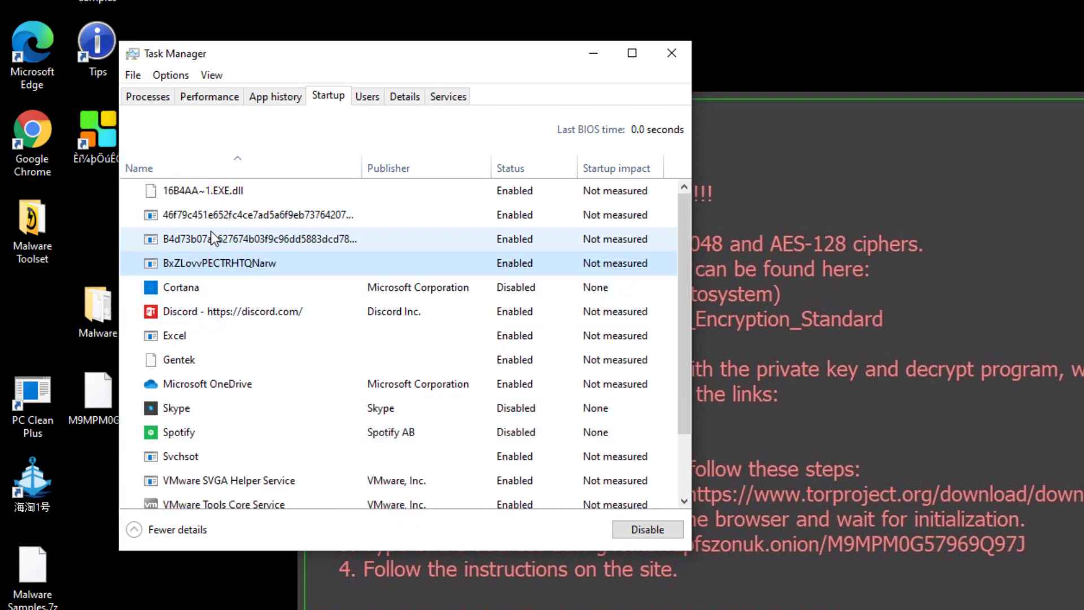
pyautogui.click(671, 53)
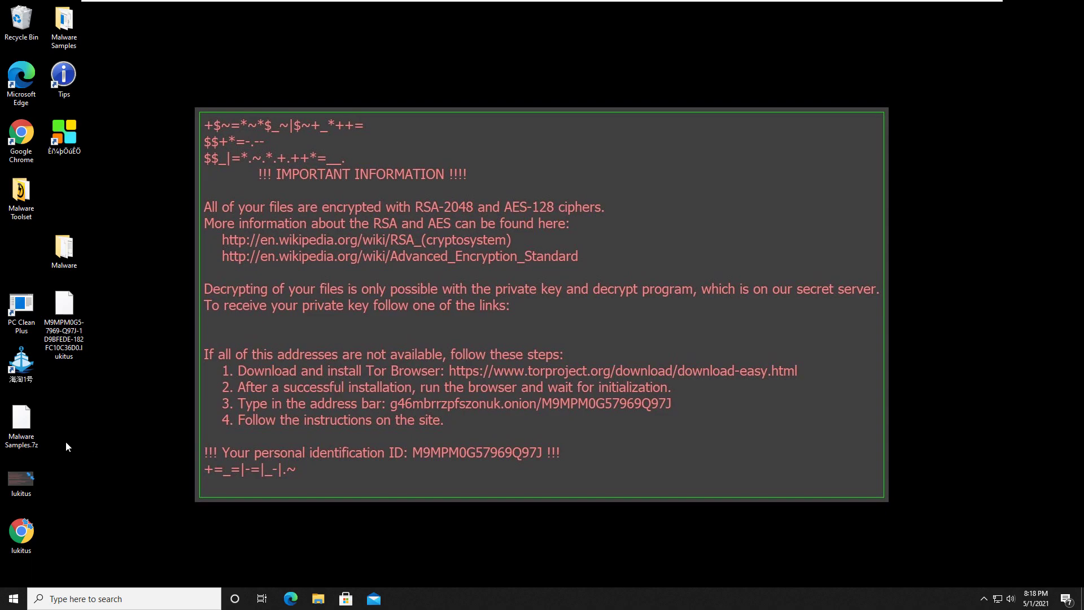
pyautogui.moveTo(58, 317)
pyautogui.click(60, 339)
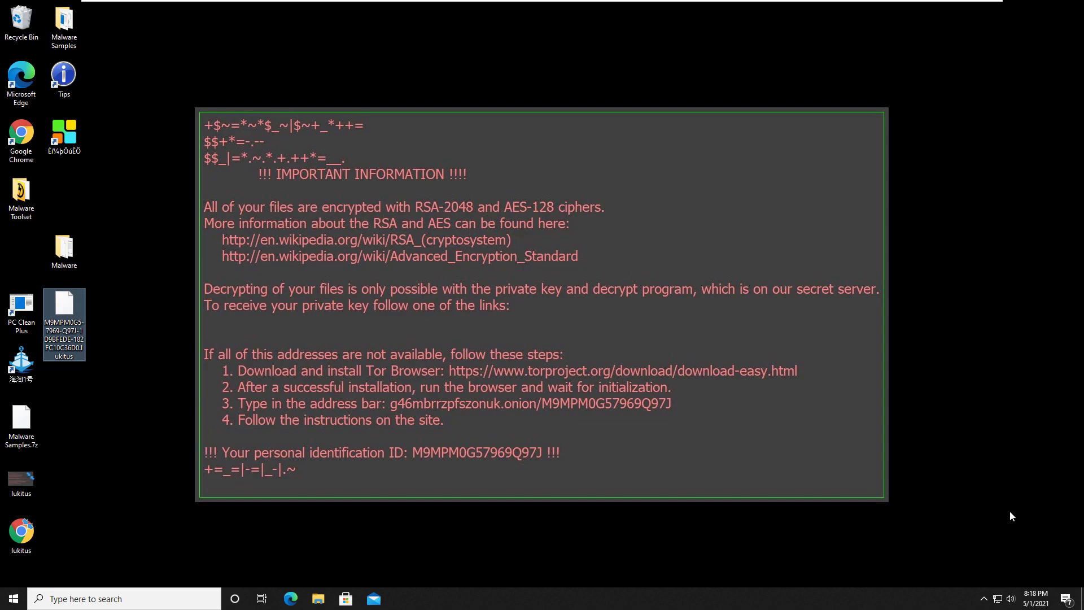
pyautogui.click(984, 598)
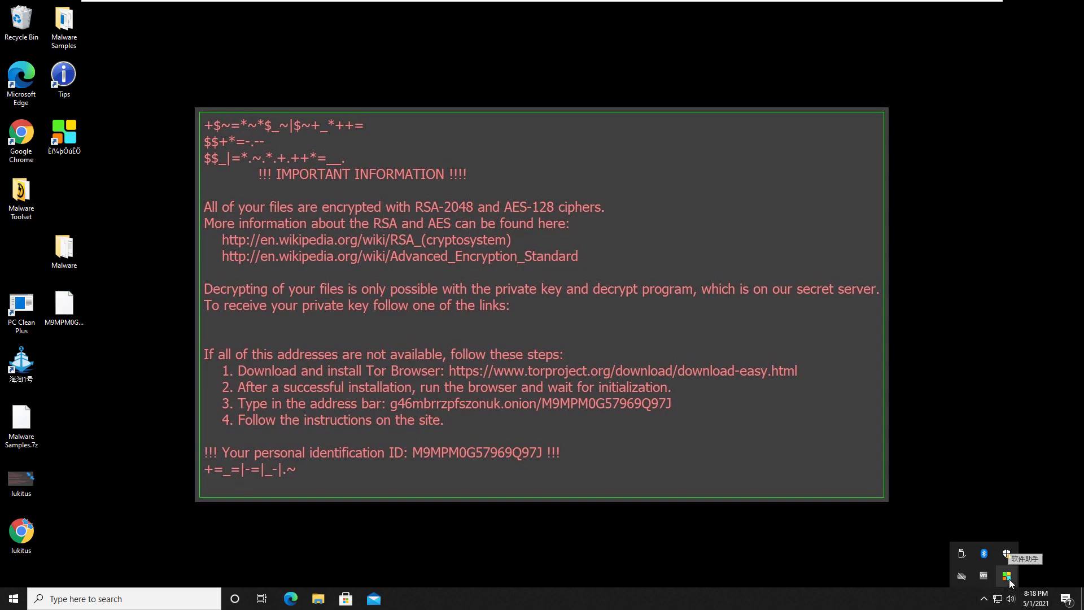
pyautogui.click(574, 524)
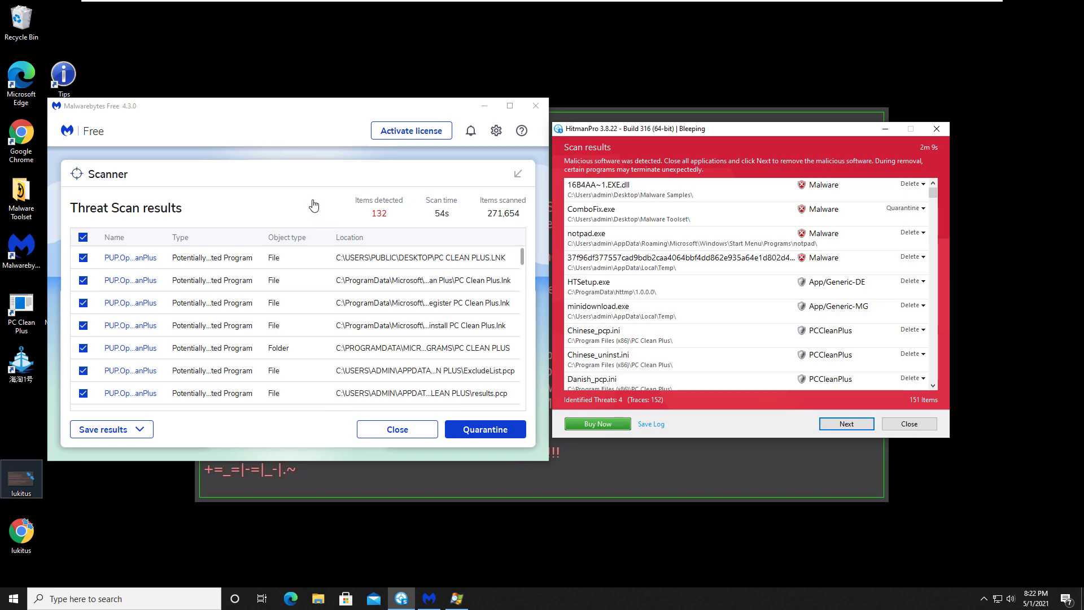
# - Widen Malwarebytes' Name column to show full threat names and scroll through the 132 detections
pyautogui.click(160, 242)
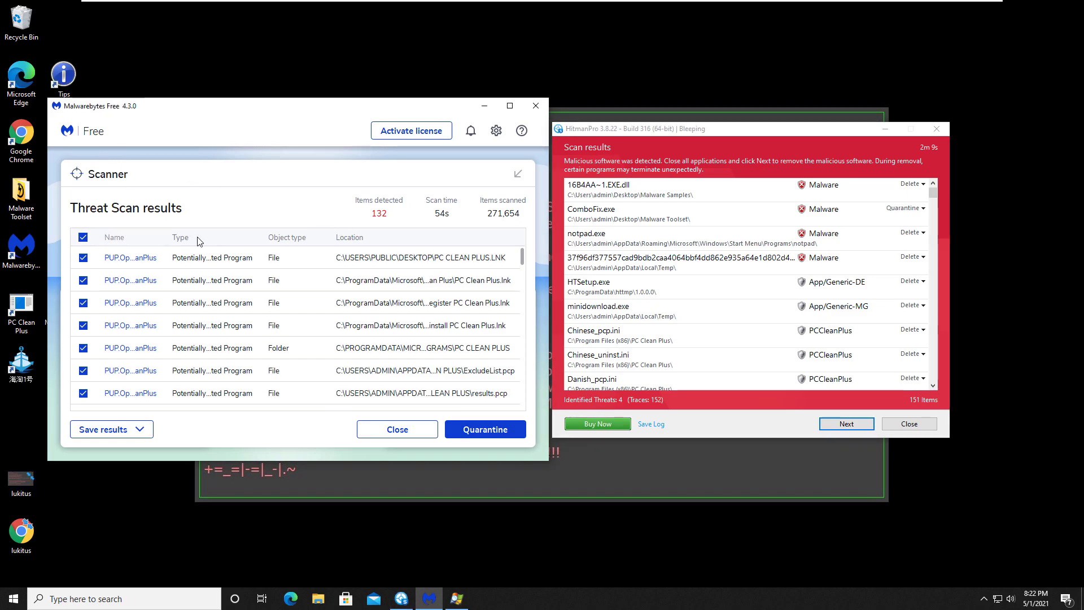
pyautogui.moveTo(186, 236); pyautogui.dragTo(247, 236)
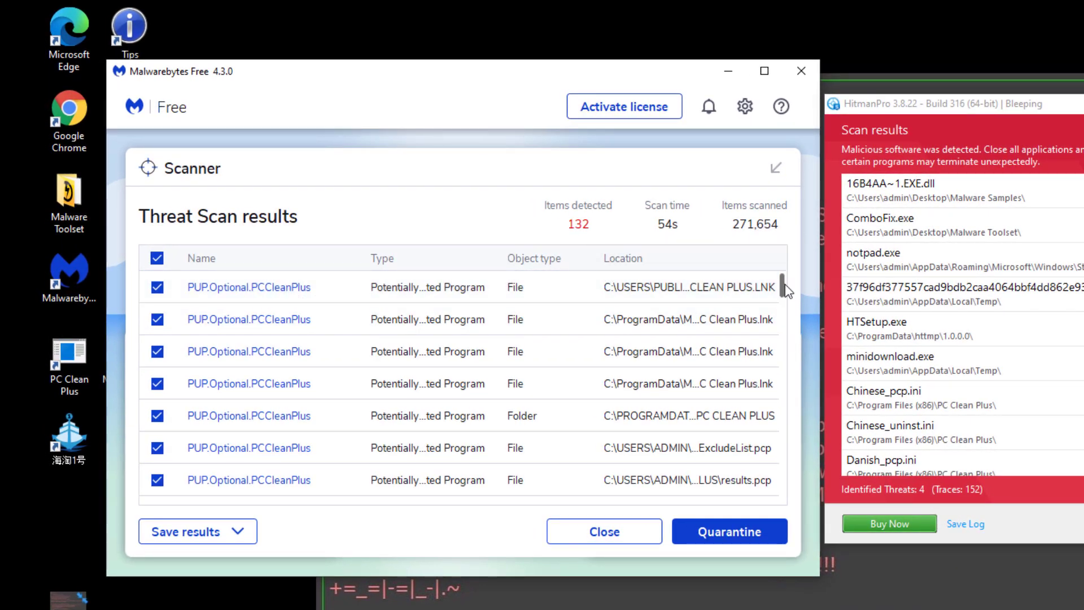
pyautogui.moveTo(788, 291); pyautogui.dragTo(792, 307)
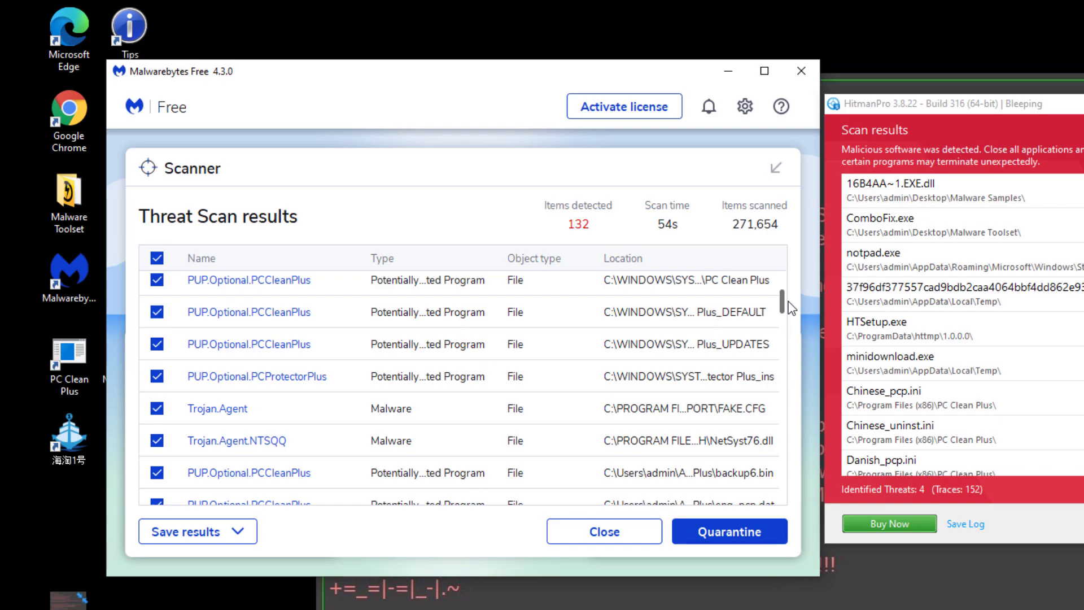
pyautogui.scroll(-2, 265, 459)
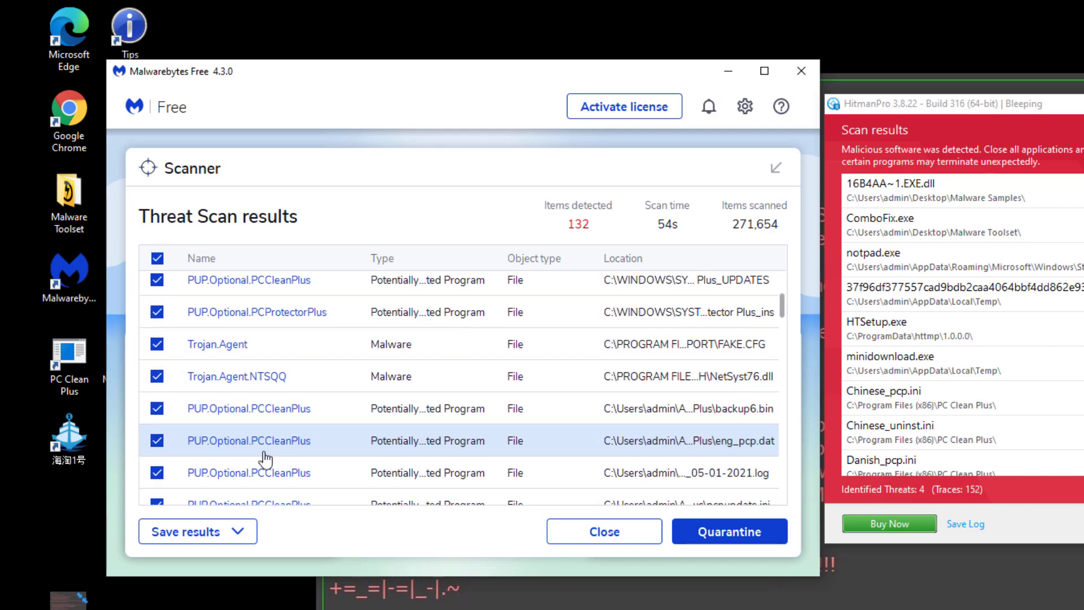
pyautogui.scroll(-5, 266, 459)
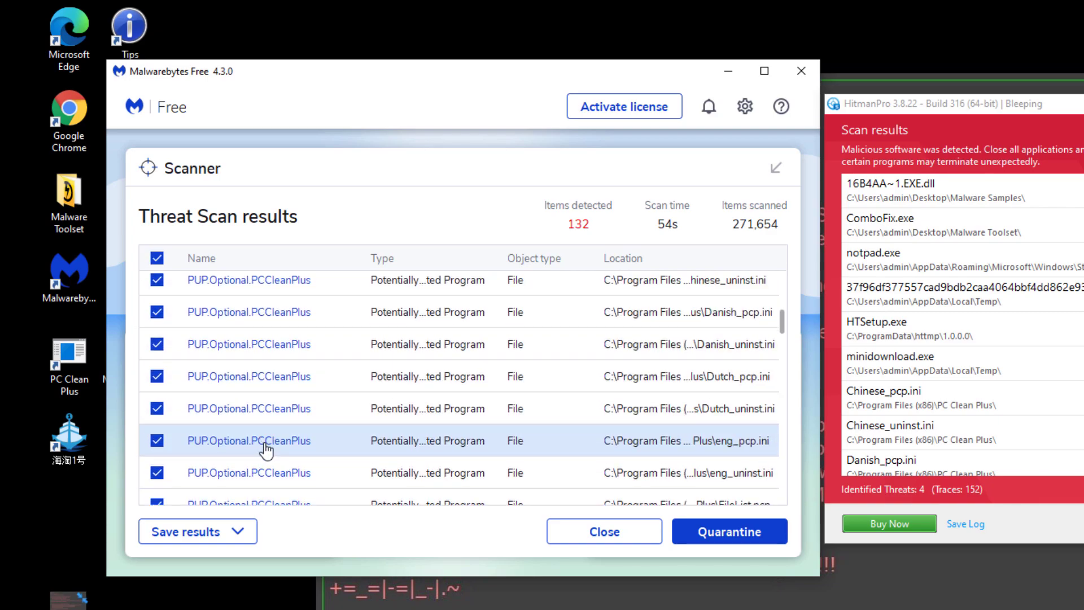
pyautogui.scroll(-10, 265, 449)
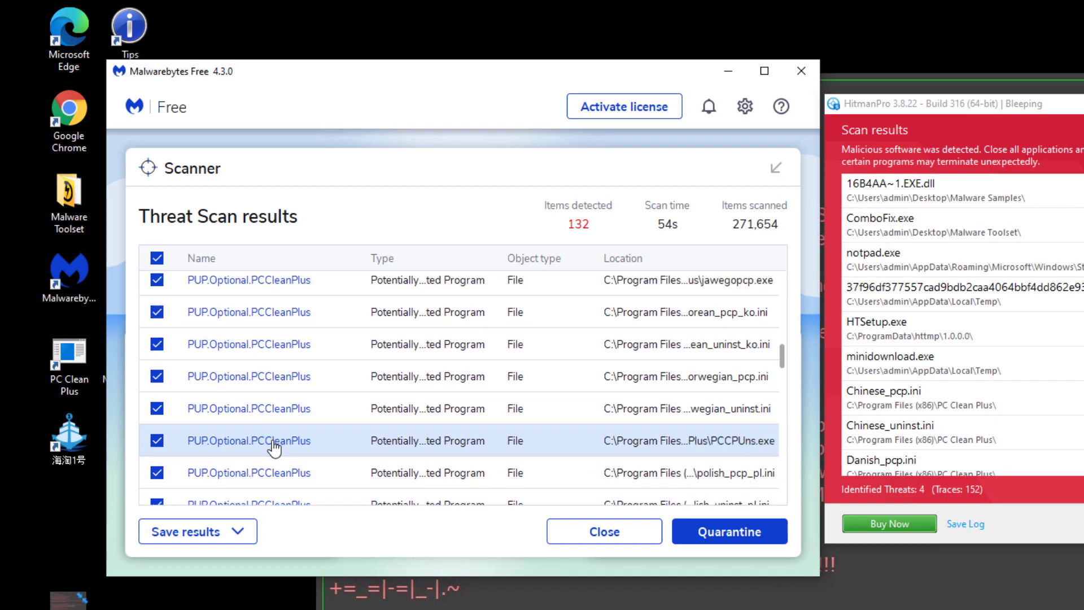
pyautogui.scroll(-10, 274, 448)
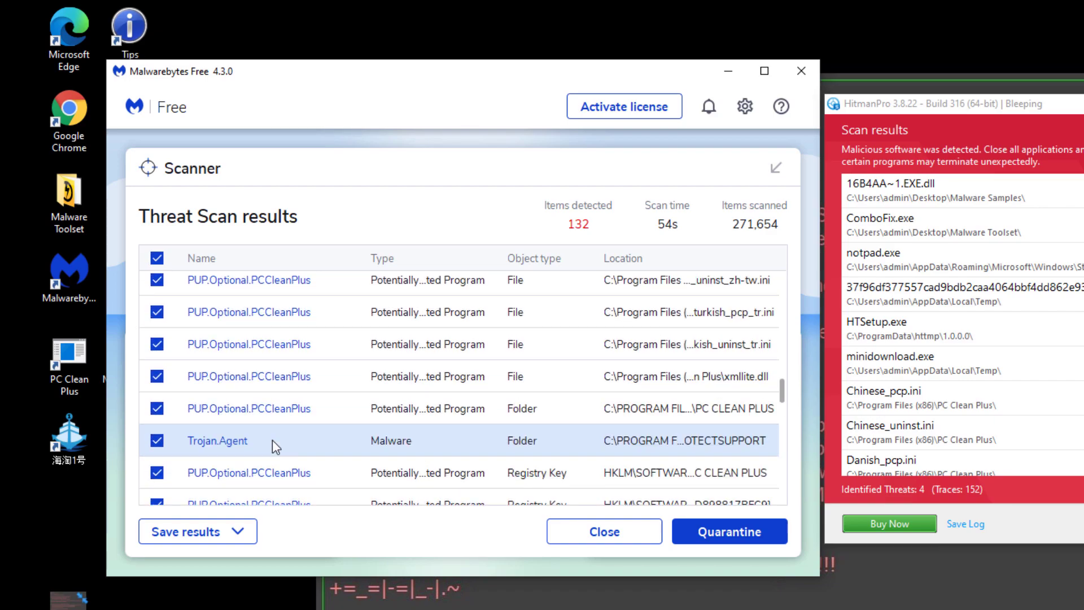
pyautogui.scroll(-10, 272, 440)
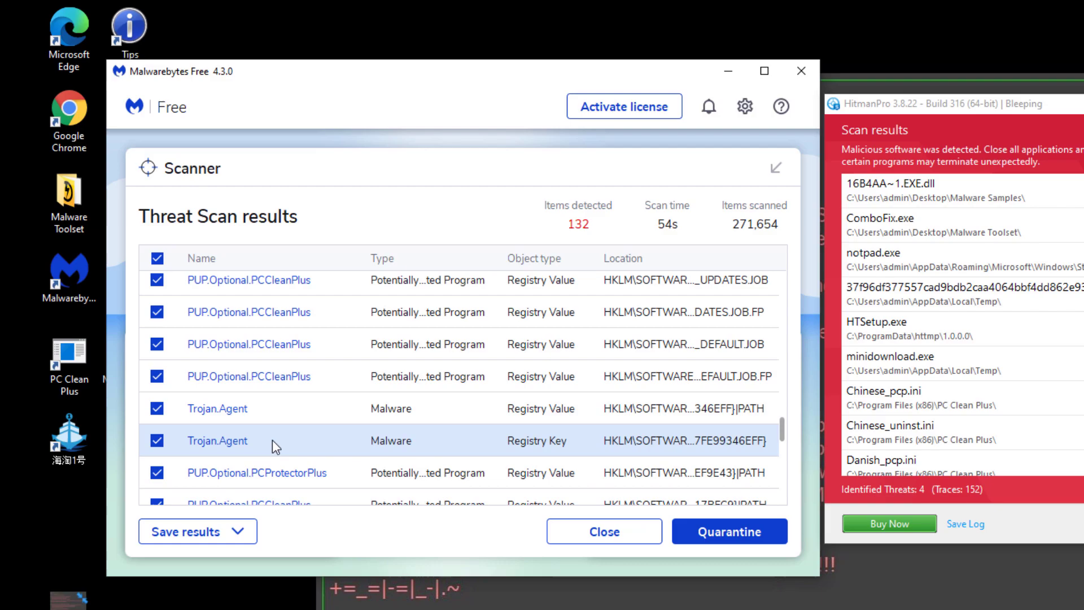
pyautogui.scroll(-3, 273, 440)
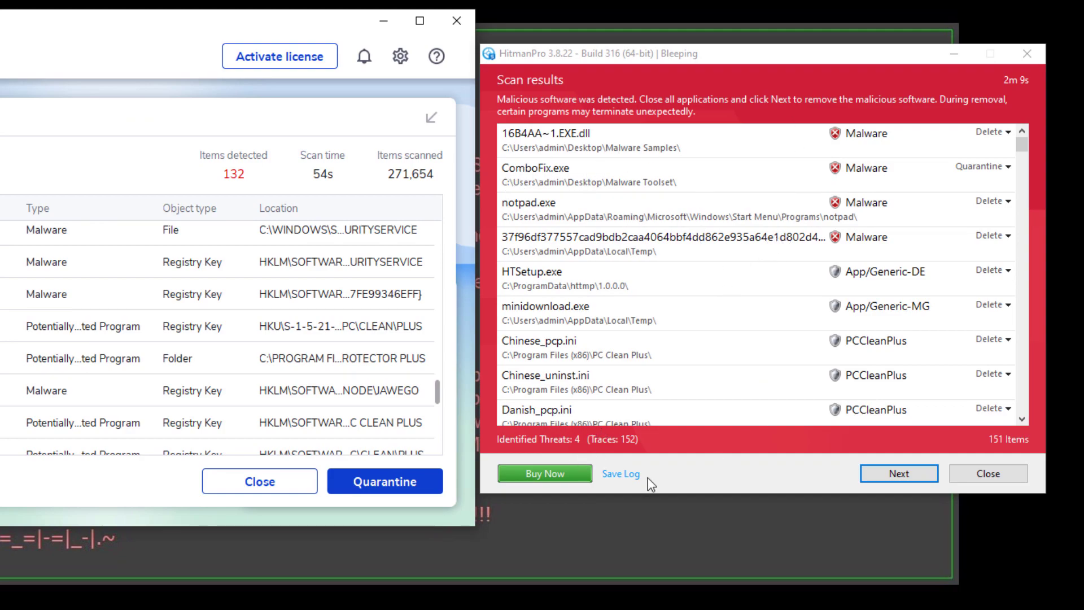
# - Scroll the Malwarebytes list, then place HitmanPro's 4-threat results beside Malwarebytes
pyautogui.scroll(-4, 192, 378)
pyautogui.scroll(-5, 189, 376)
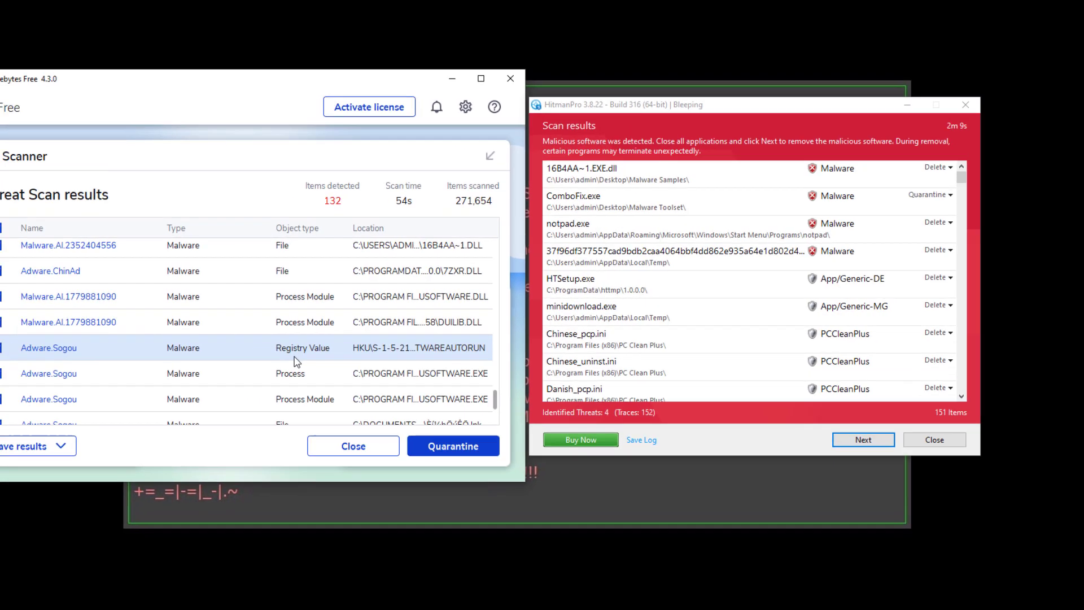
pyautogui.scroll(-4, 189, 369)
pyautogui.scroll(-2, 346, 355)
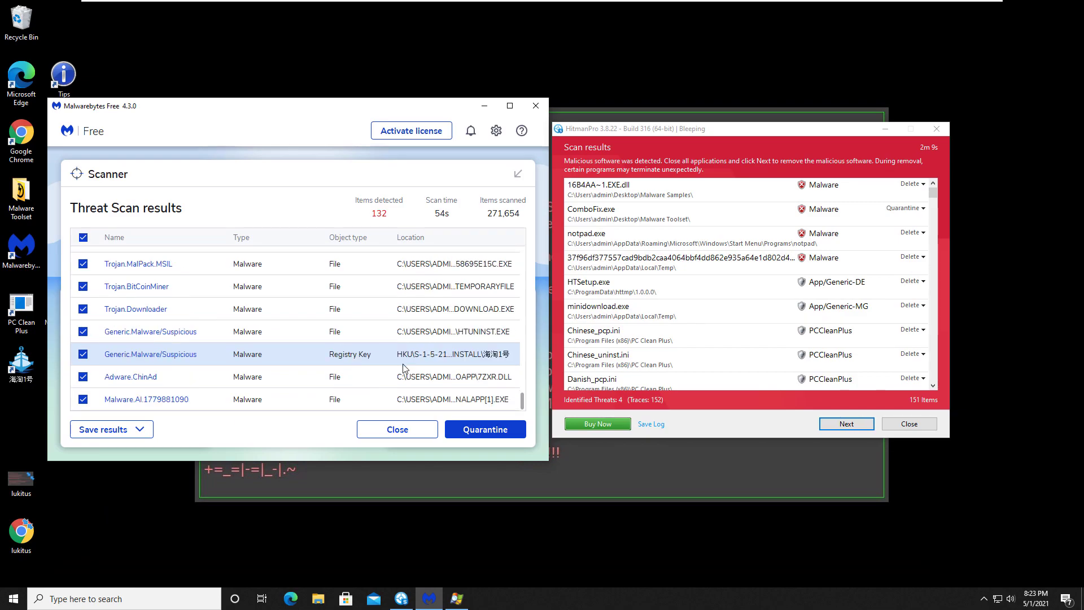
pyautogui.scroll(-3, 521, 408)
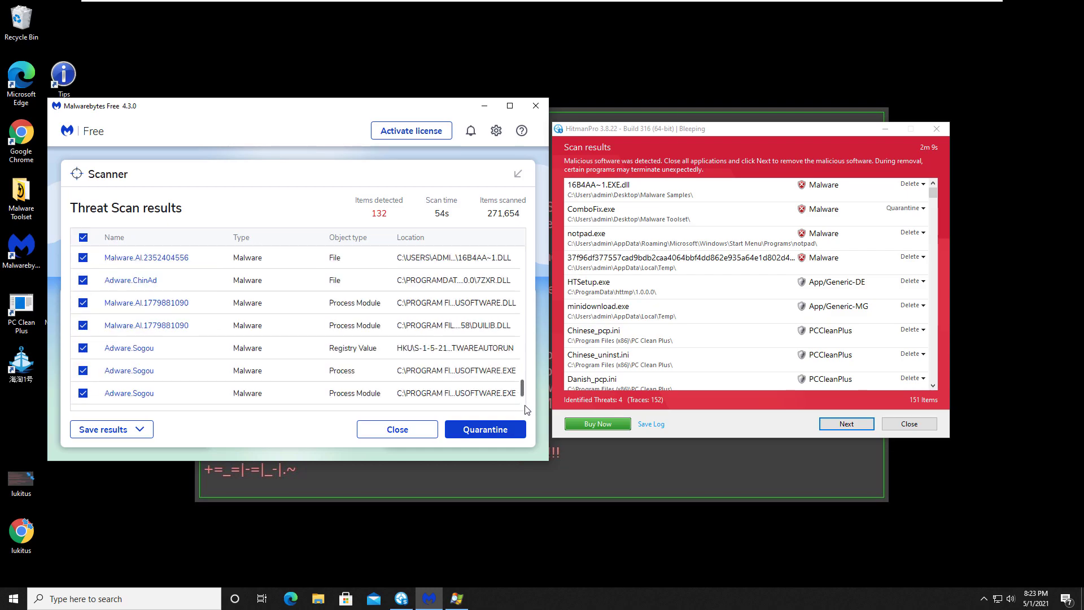
pyautogui.scroll(3, 525, 412)
pyautogui.moveTo(525, 407); pyautogui.dragTo(525, 244)
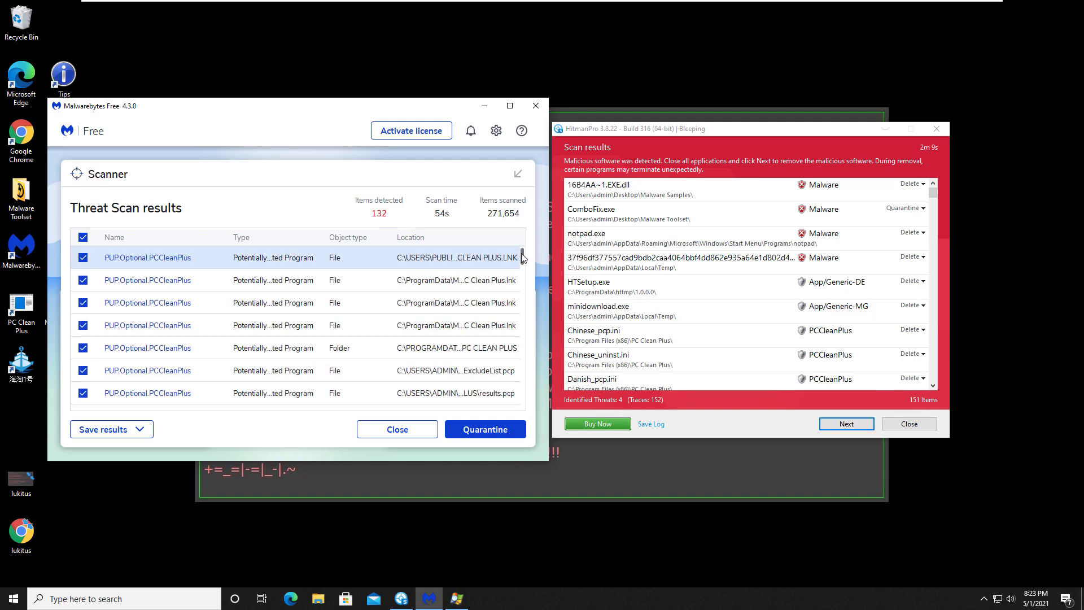
pyautogui.moveTo(591, 133)
pyautogui.mouseDown()
pyautogui.moveTo(608, 135)
pyautogui.moveTo(599, 150)
pyautogui.mouseUp()
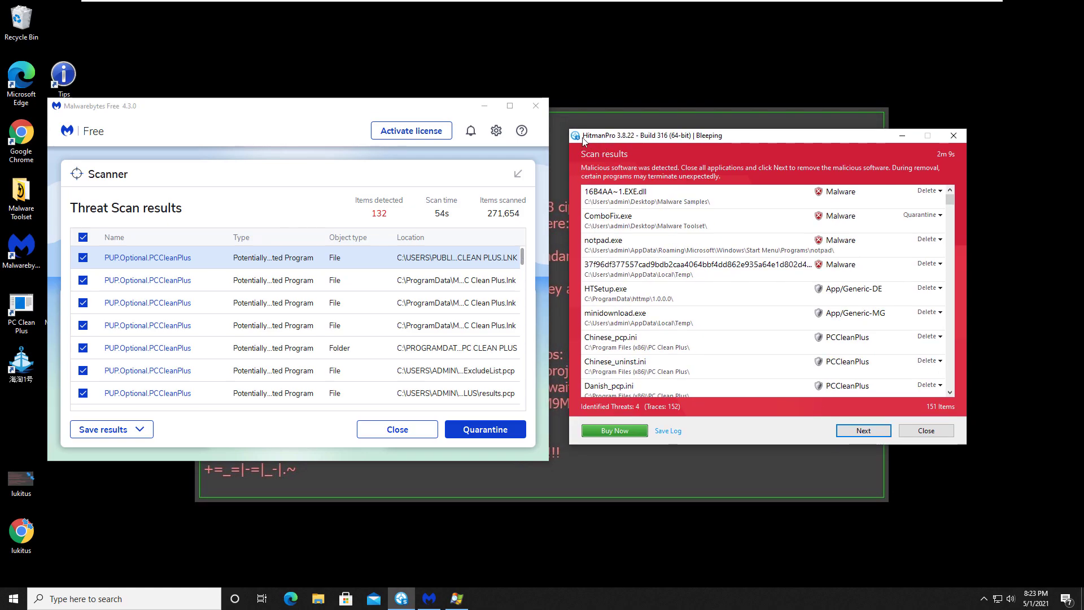
pyautogui.moveTo(630, 139); pyautogui.dragTo(639, 140)
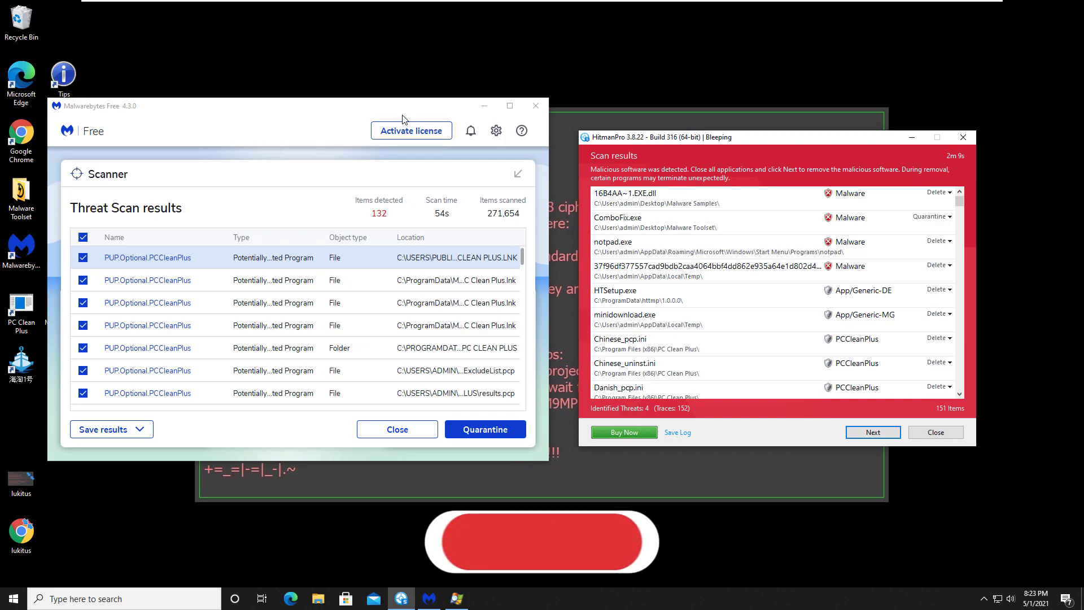
pyautogui.moveTo(404, 118); pyautogui.dragTo(427, 130)
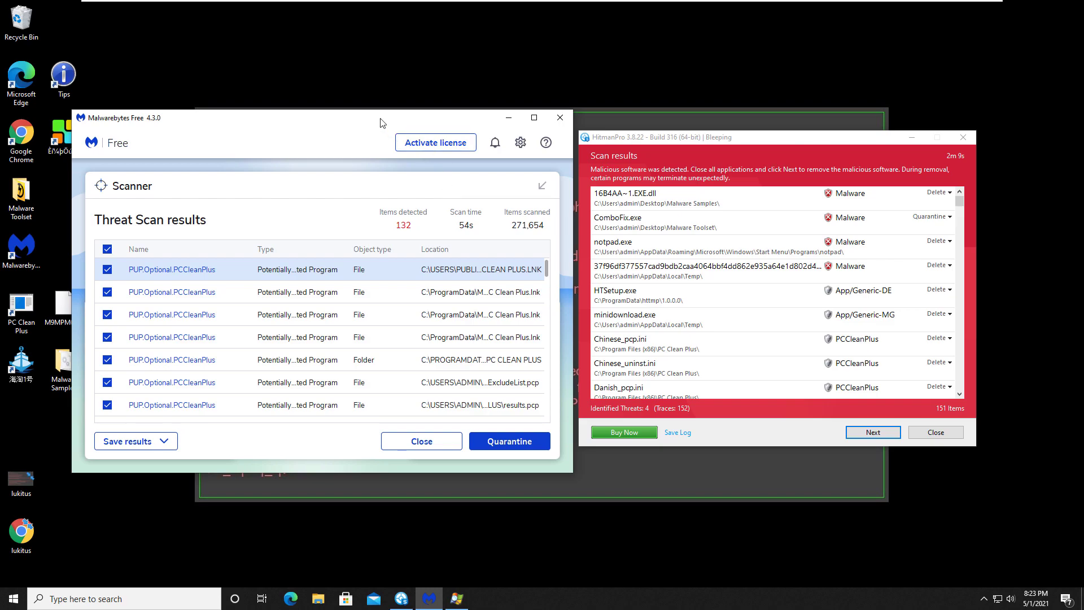
# - Scroll Malwarebytes' detections down to Adware.ChinAd, then drag HitmanPro's results left over it
pyautogui.moveTo(380, 118)
pyautogui.mouseDown()
pyautogui.moveTo(399, 119)
pyautogui.moveTo(383, 120)
pyautogui.mouseUp()
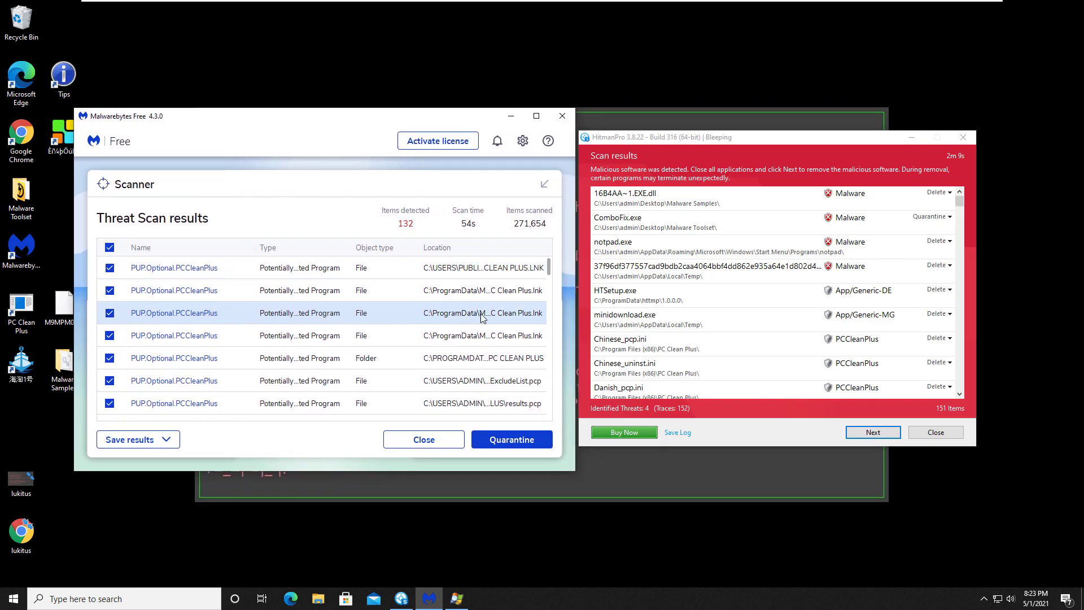
pyautogui.scroll(-20, 550, 273)
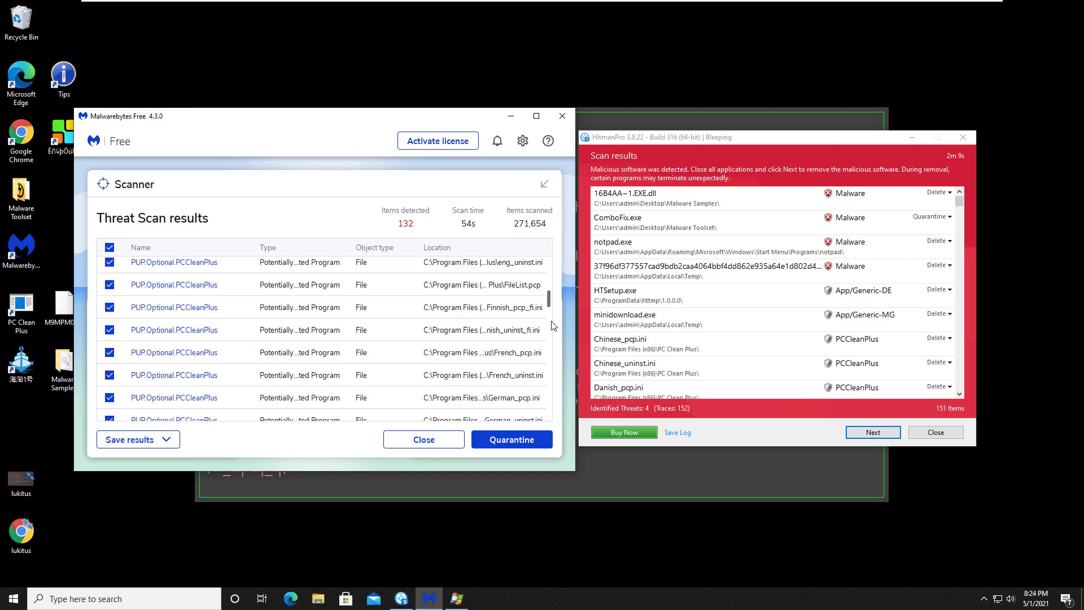
pyautogui.scroll(-15, 547, 379)
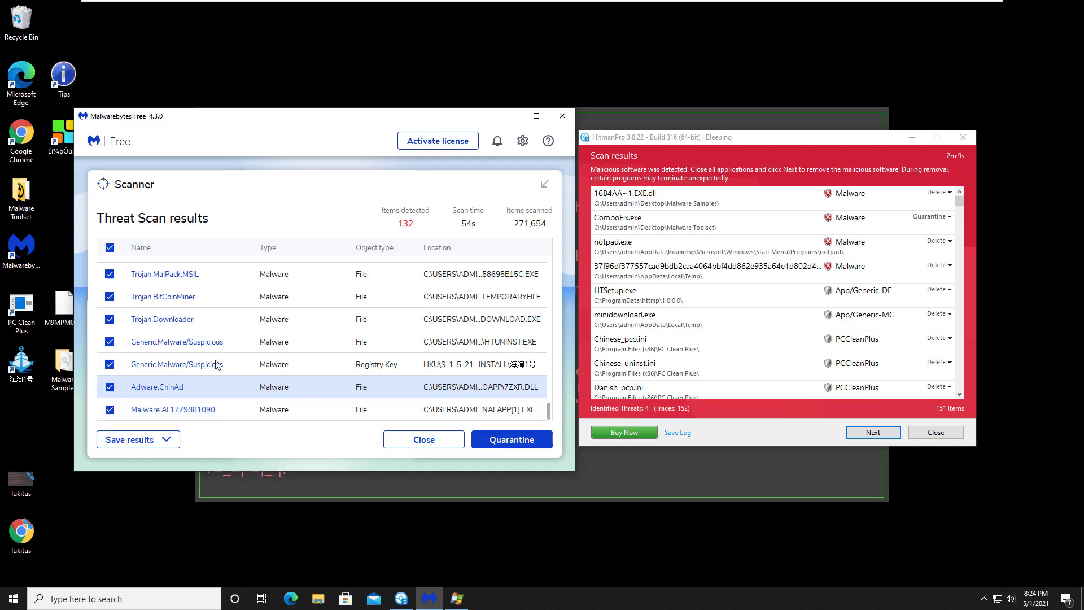
pyautogui.moveTo(761, 140); pyautogui.dragTo(493, 160)
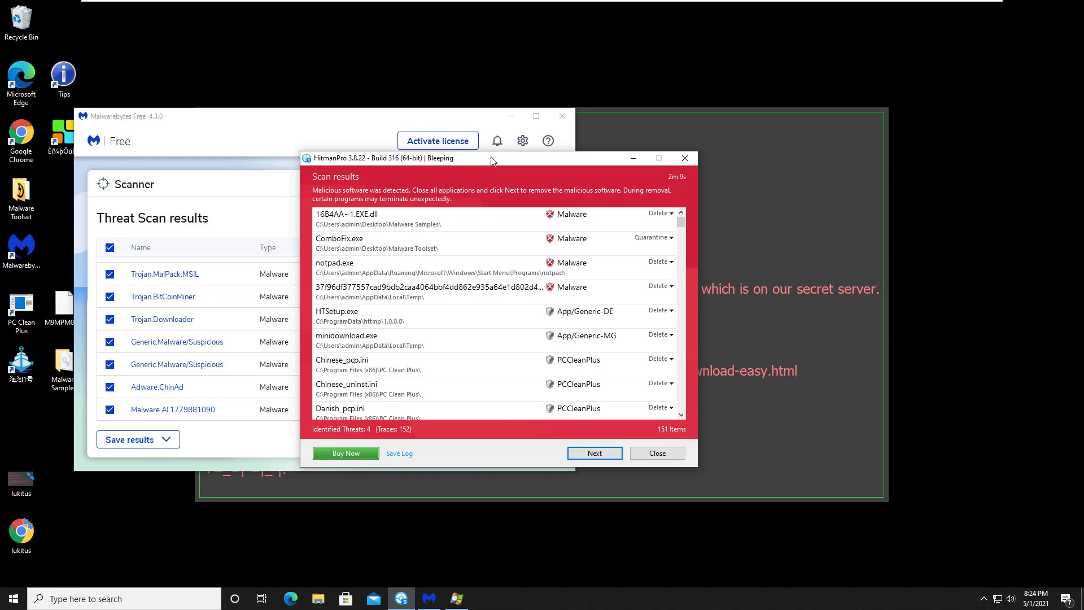
pyautogui.moveTo(492, 161); pyautogui.dragTo(436, 152)
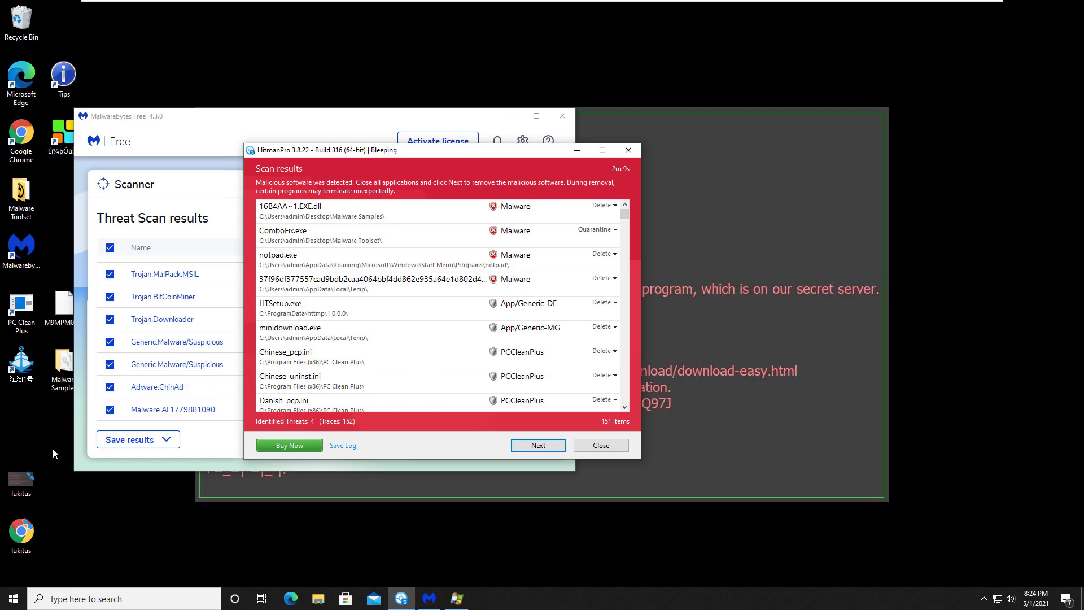